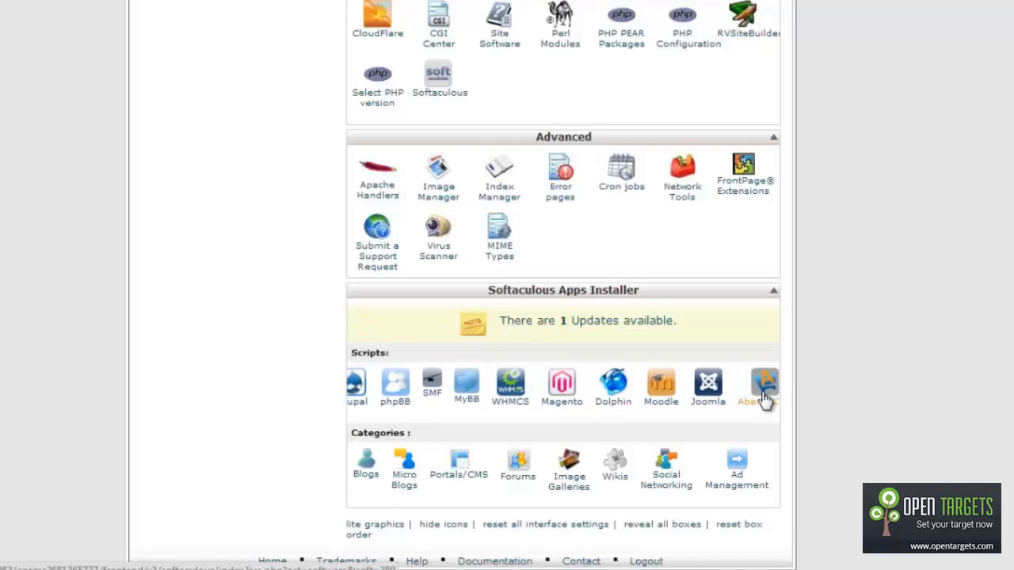
Step: Bring WordPress into view in the Softaculous Scripts carousel on cPanel's home page
{"action": "mouse_move", "coordinate": [376, 388]}
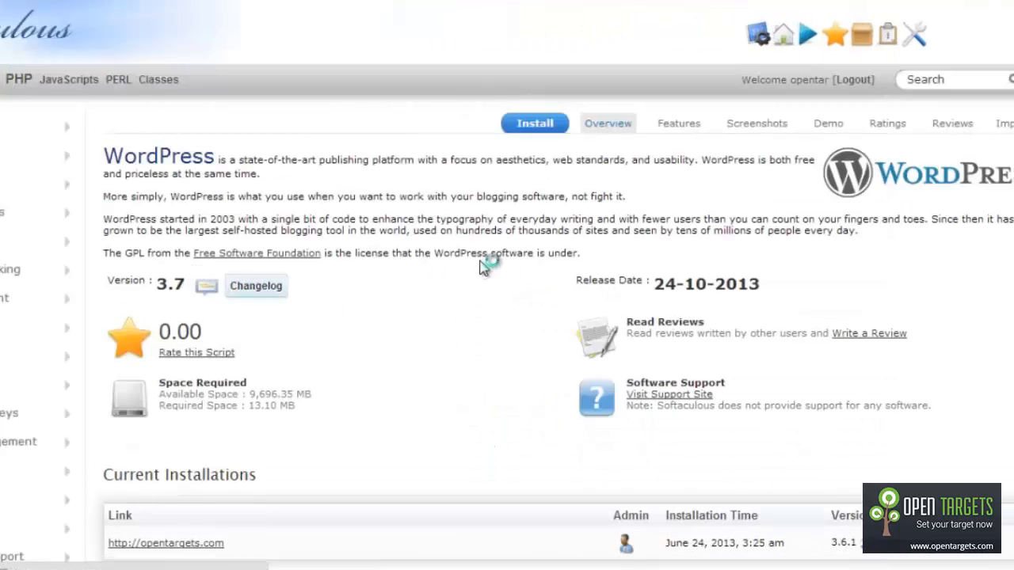
Step: Scroll the WordPress overview to check version 3.7 and the existing opentargets.com installation
{"action": "scroll", "coordinate": [529, 315], "scroll_direction": "down", "scroll_amount": 2}
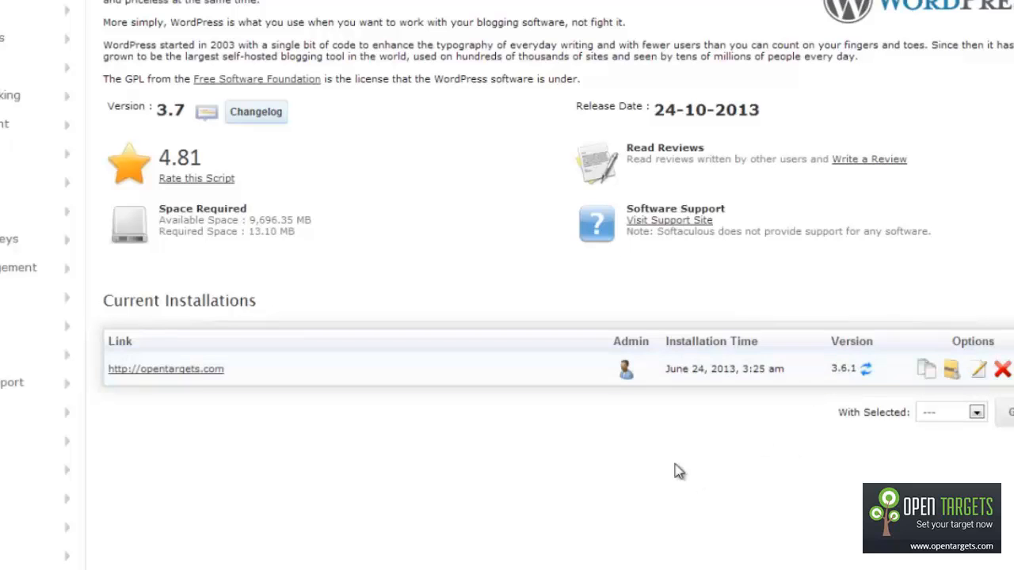
{"action": "scroll", "coordinate": [674, 472], "scroll_direction": "up", "scroll_amount": 3}
Step: Open the WordPress install form and review directory wp, database wp567 and site name My Blog
{"action": "left_click", "coordinate": [555, 127]}
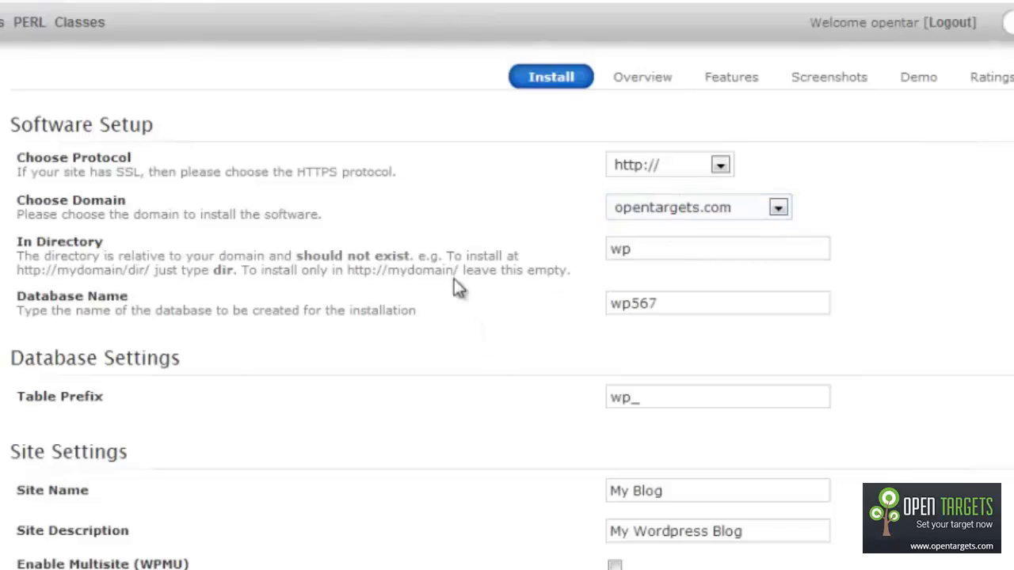
{"action": "left_click", "coordinate": [668, 249]}
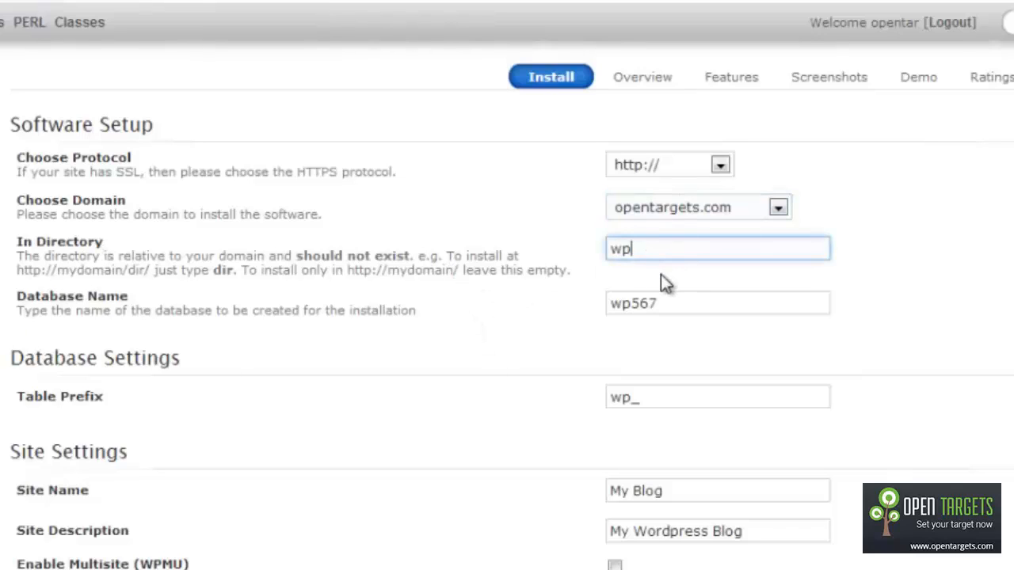
{"action": "left_click", "coordinate": [679, 308]}
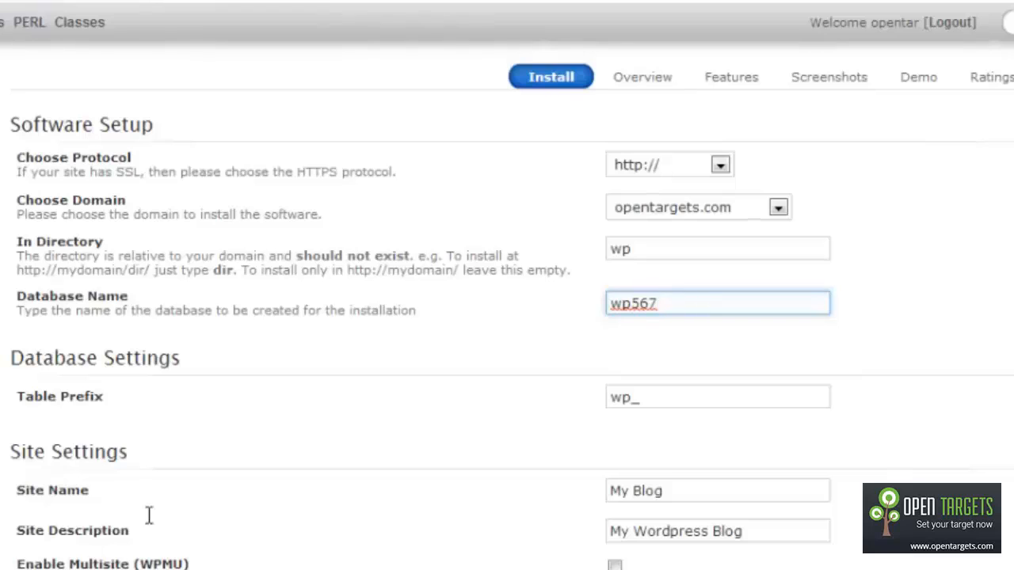
{"action": "left_click", "coordinate": [692, 420]}
{"action": "scroll", "coordinate": [692, 420], "scroll_direction": "down", "scroll_amount": 2}
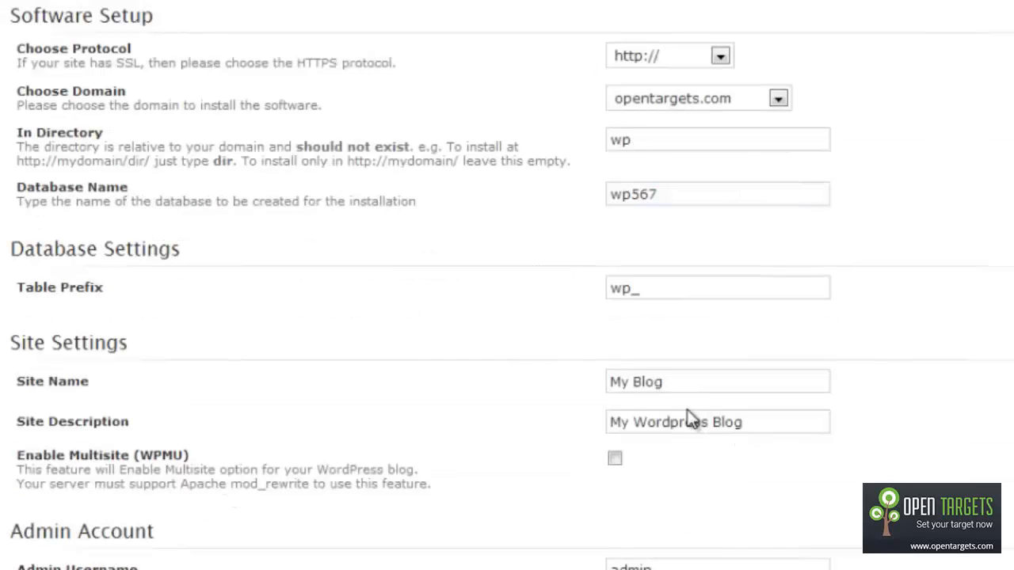
{"action": "left_click", "coordinate": [686, 382]}
{"action": "left_click", "coordinate": [767, 417]}
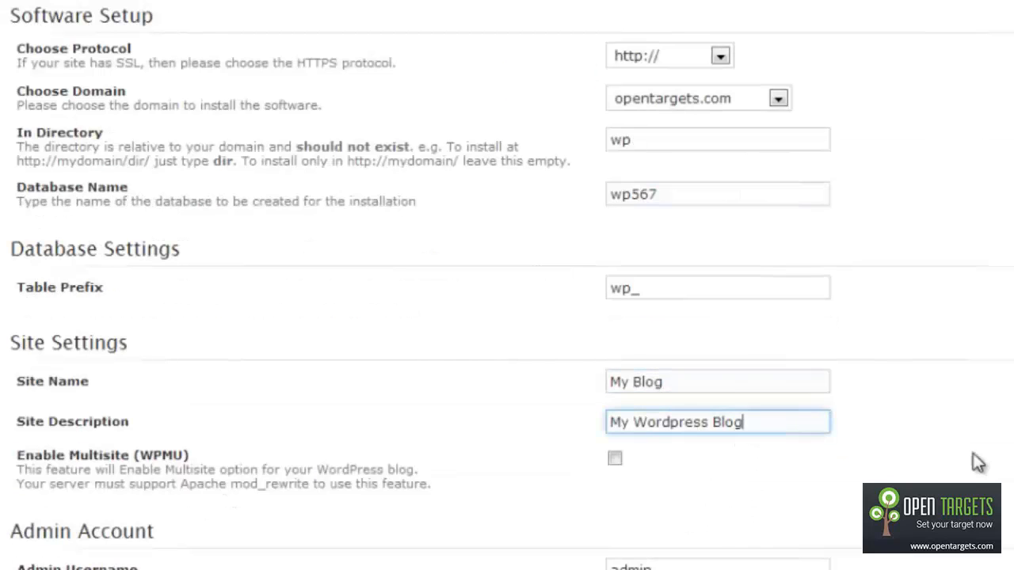
{"action": "scroll", "coordinate": [976, 460], "scroll_direction": "down", "scroll_amount": 3}
Step: Check the admin username and password, then replace the default admin e-mail with the owner's Gmail address
{"action": "left_click", "coordinate": [692, 248]}
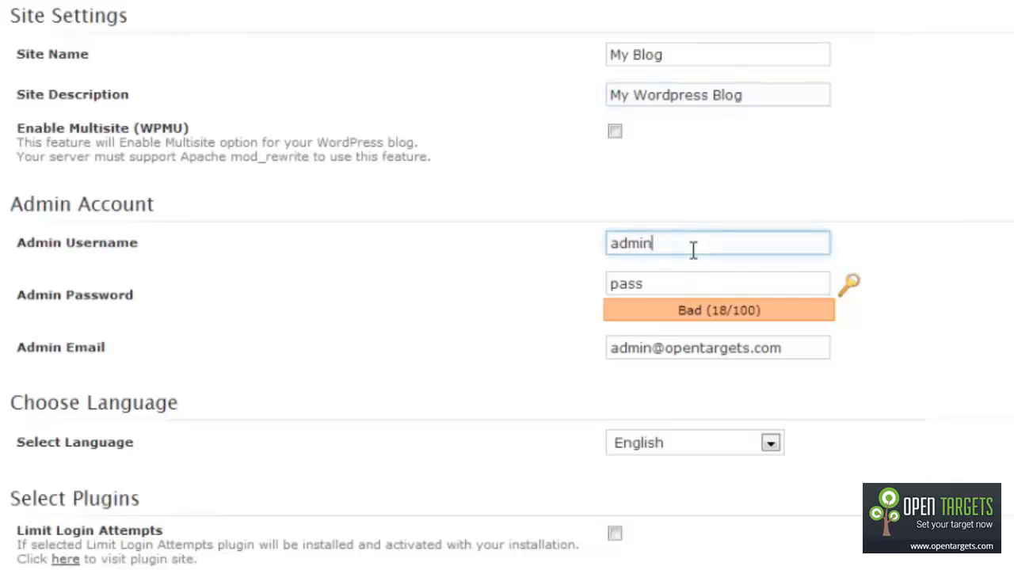
{"action": "left_click", "coordinate": [689, 285]}
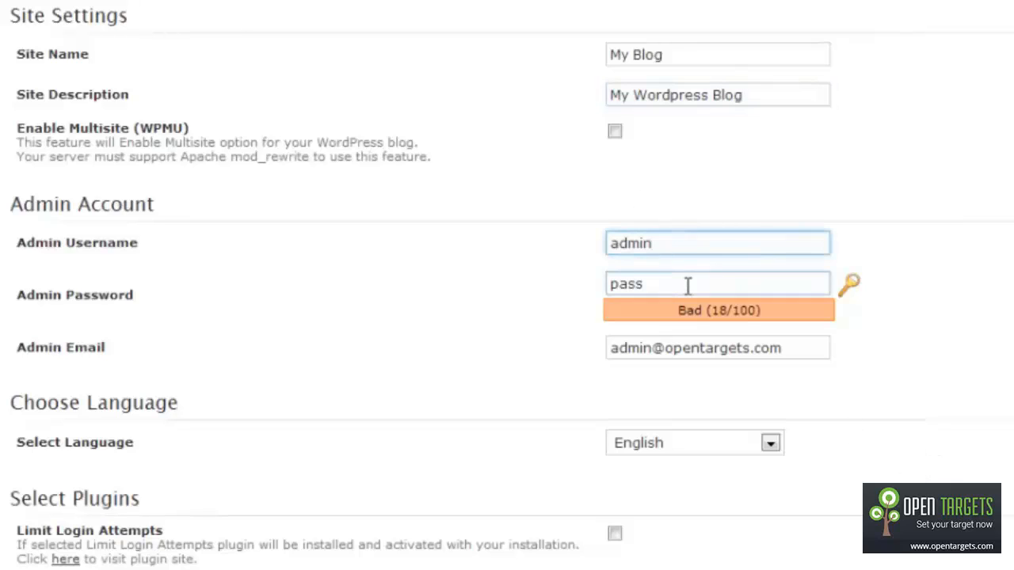
{"action": "left_click", "coordinate": [688, 351]}
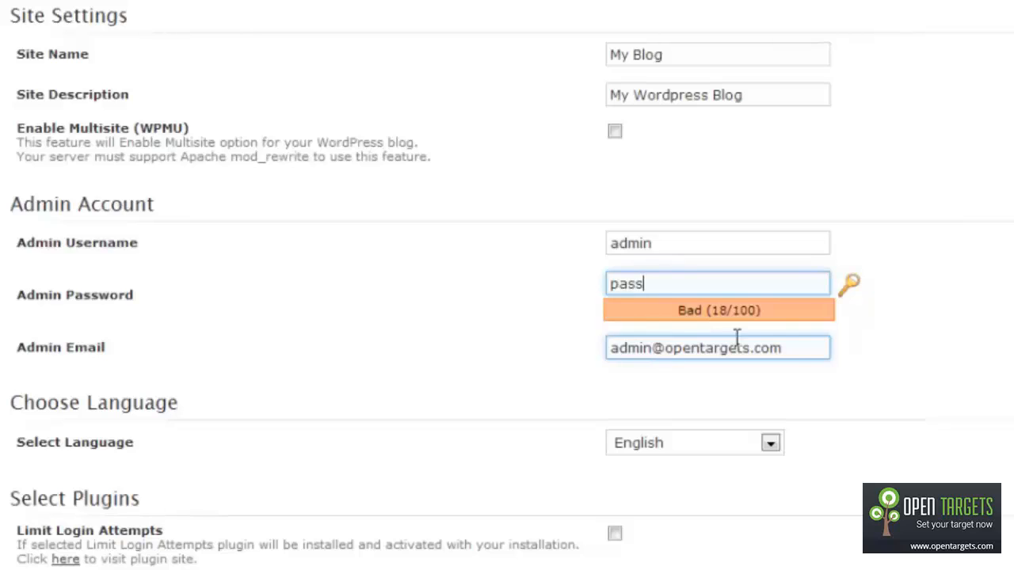
{"action": "left_click", "coordinate": [801, 354]}
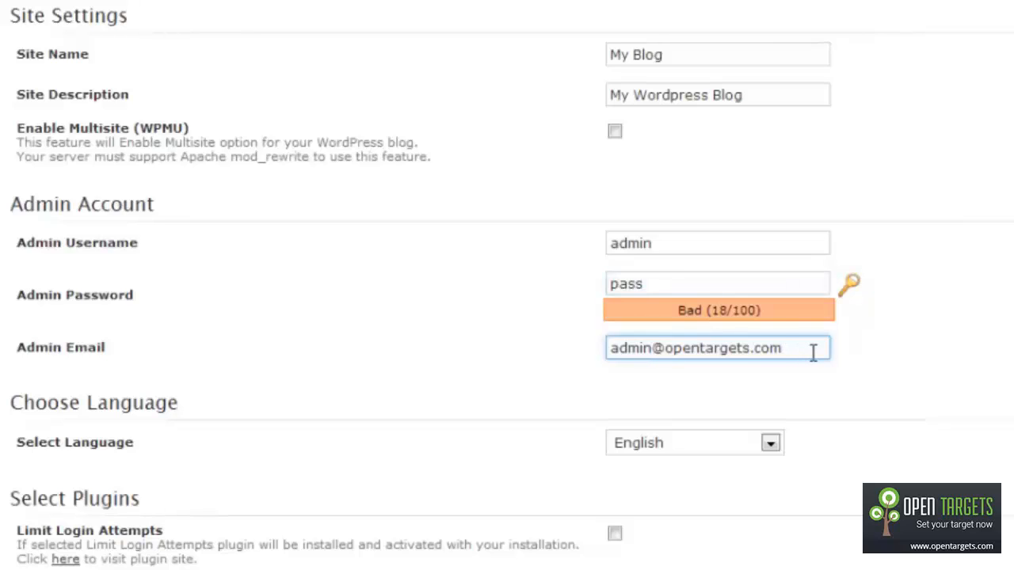
{"action": "left_click_drag", "start_coordinate": [815, 354], "coordinate": [119, 394]}
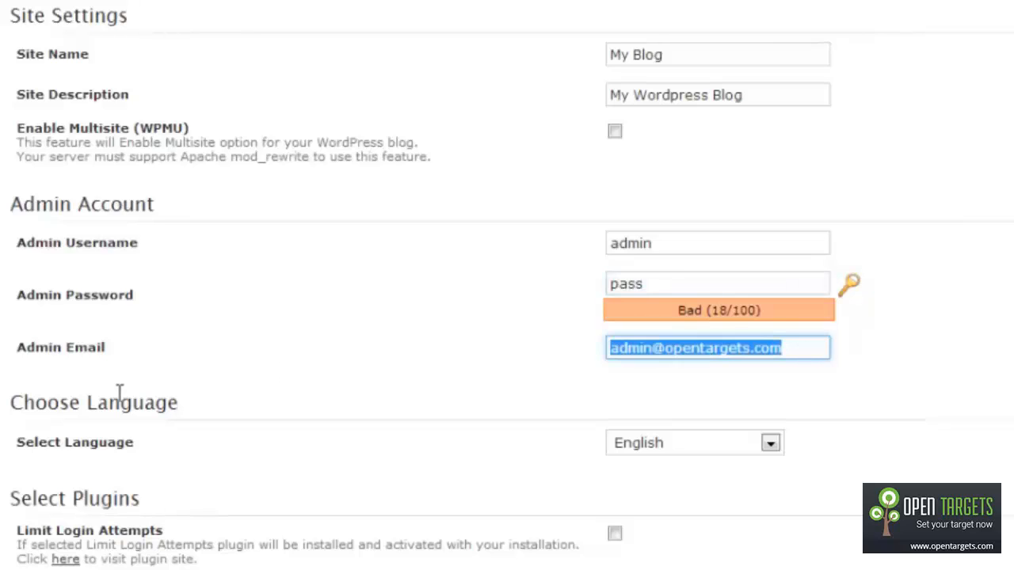
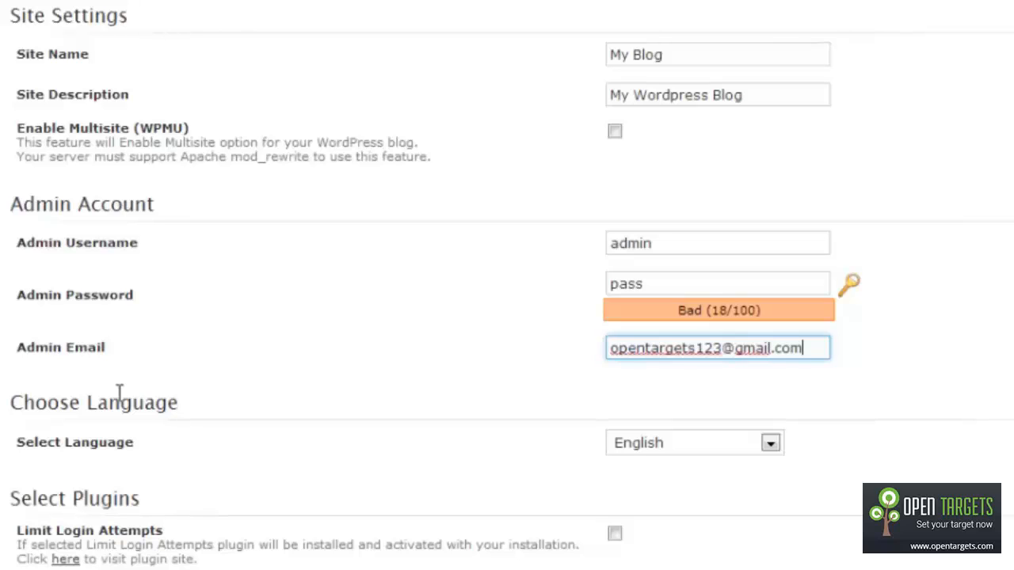
{"action": "scroll", "coordinate": [453, 439], "scroll_direction": "down", "scroll_amount": 3}
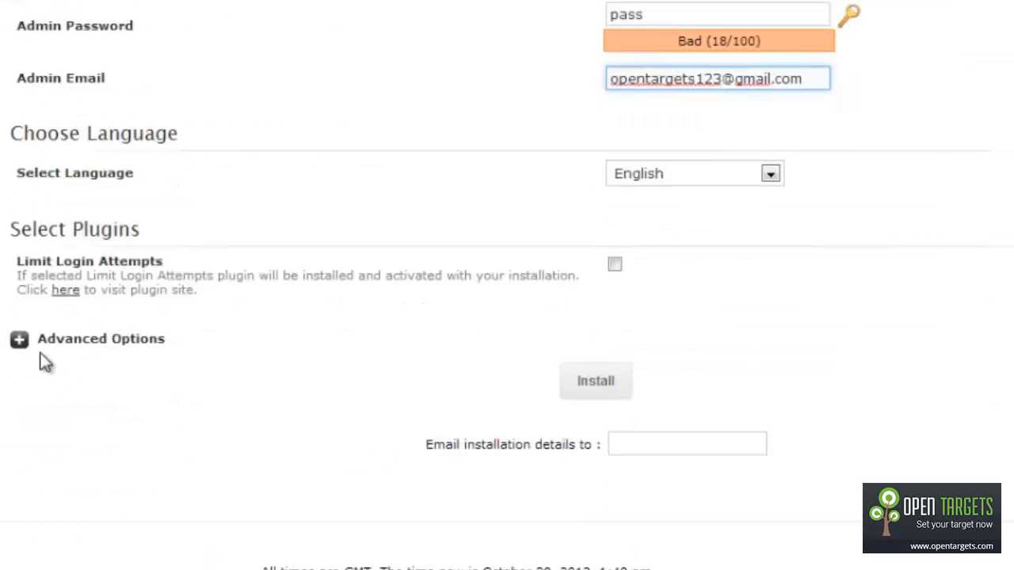
Step: Expand the advanced options and switch Auto Upgrade on, then back off
{"action": "left_click", "coordinate": [20, 339]}
{"action": "scroll", "coordinate": [593, 376], "scroll_direction": "down", "scroll_amount": 1}
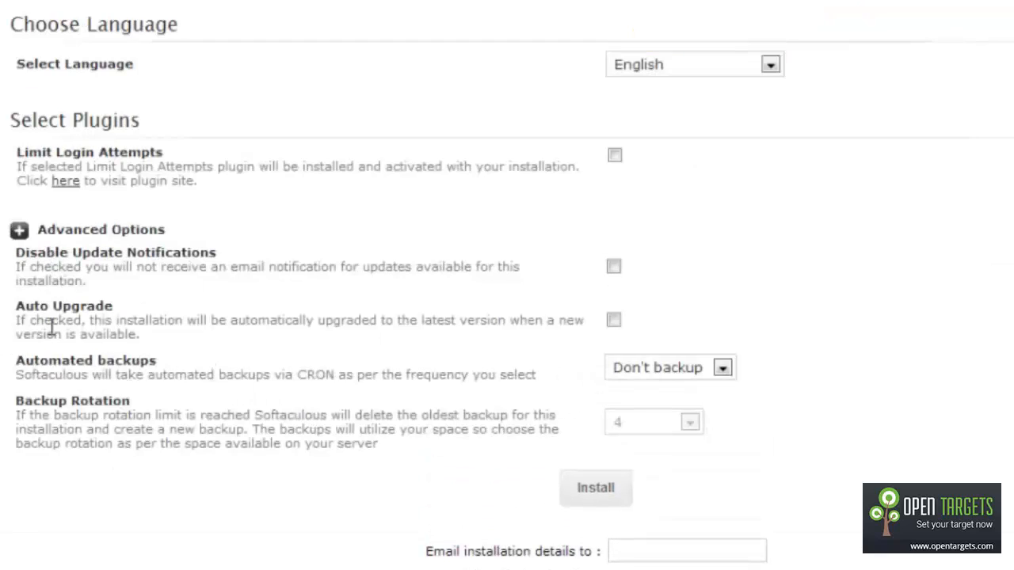
{"action": "left_click", "coordinate": [613, 321]}
{"action": "left_click", "coordinate": [614, 321]}
{"action": "left_click_drag", "start_coordinate": [72, 252], "coordinate": [216, 253]}
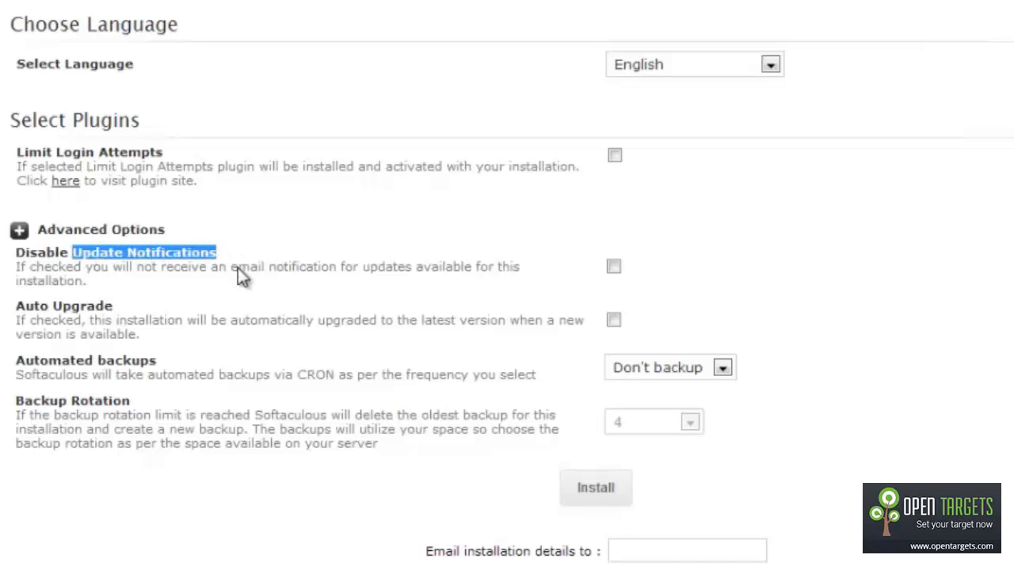
{"action": "left_click", "coordinate": [170, 286]}
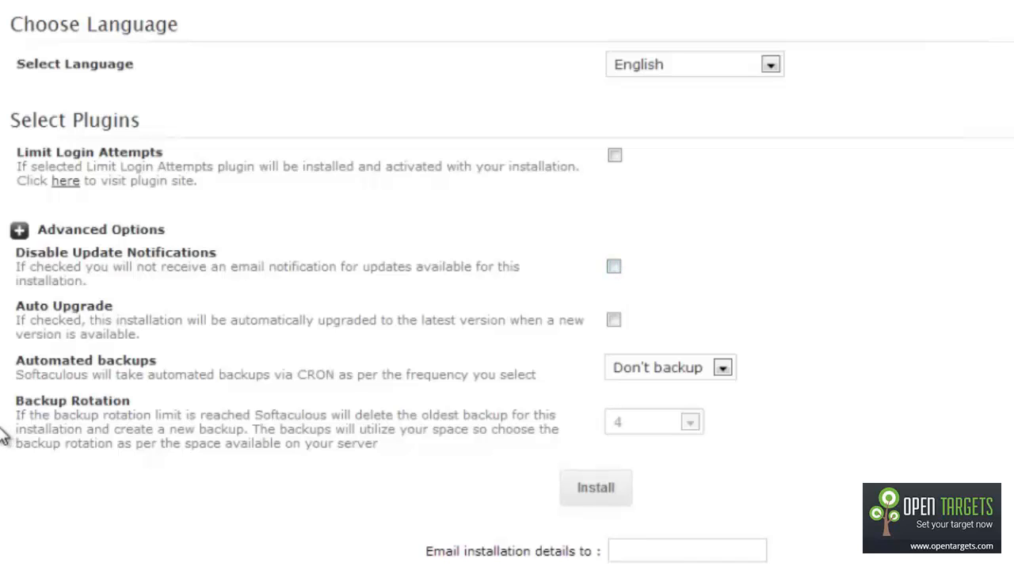
Step: Set automated backups to Once a week and paste the e-mail for installation details
{"action": "left_click", "coordinate": [689, 381]}
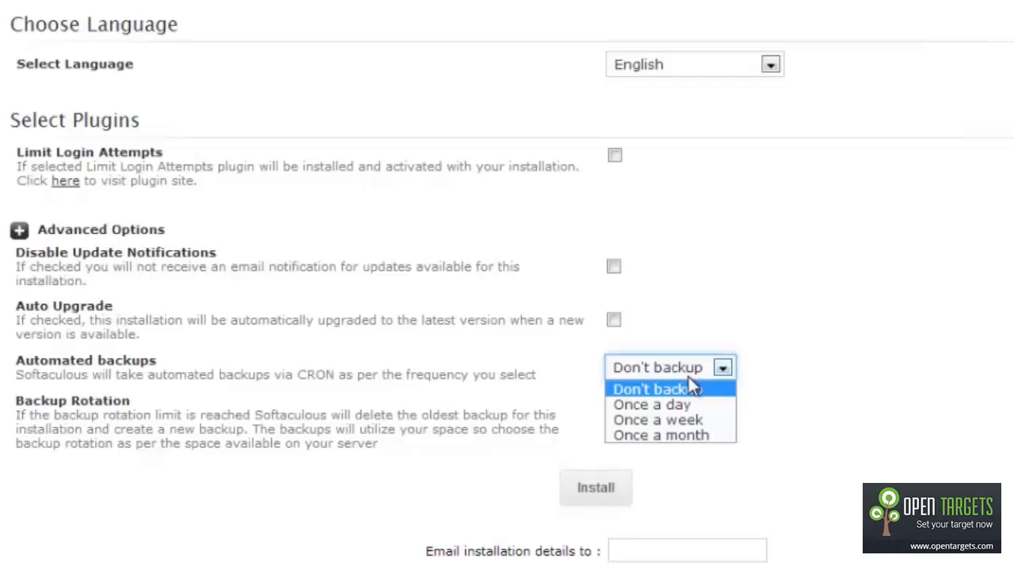
{"action": "left_click", "coordinate": [712, 423]}
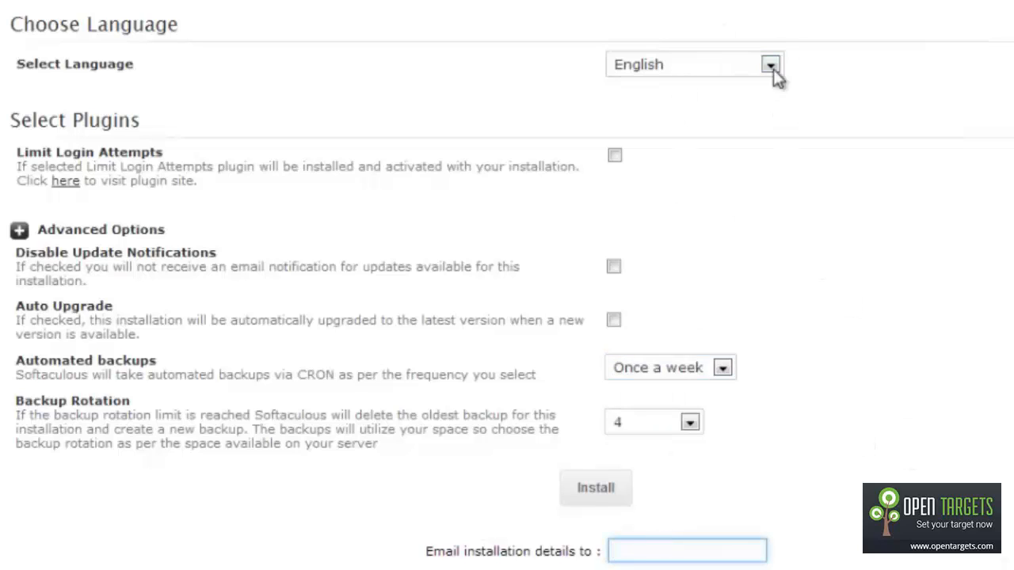
{"action": "left_click", "coordinate": [227, 7]}
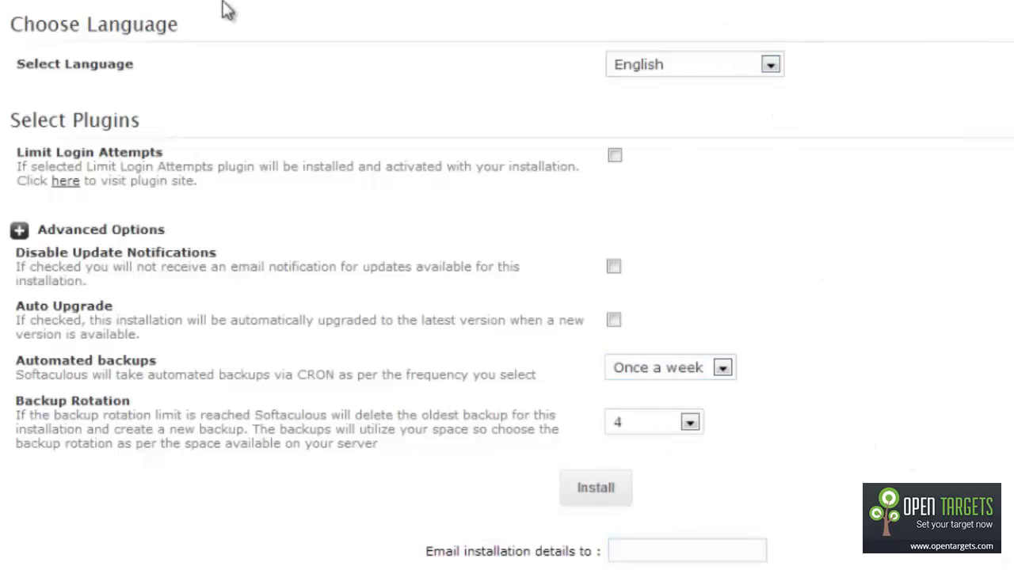
{"action": "left_click", "coordinate": [664, 550]}
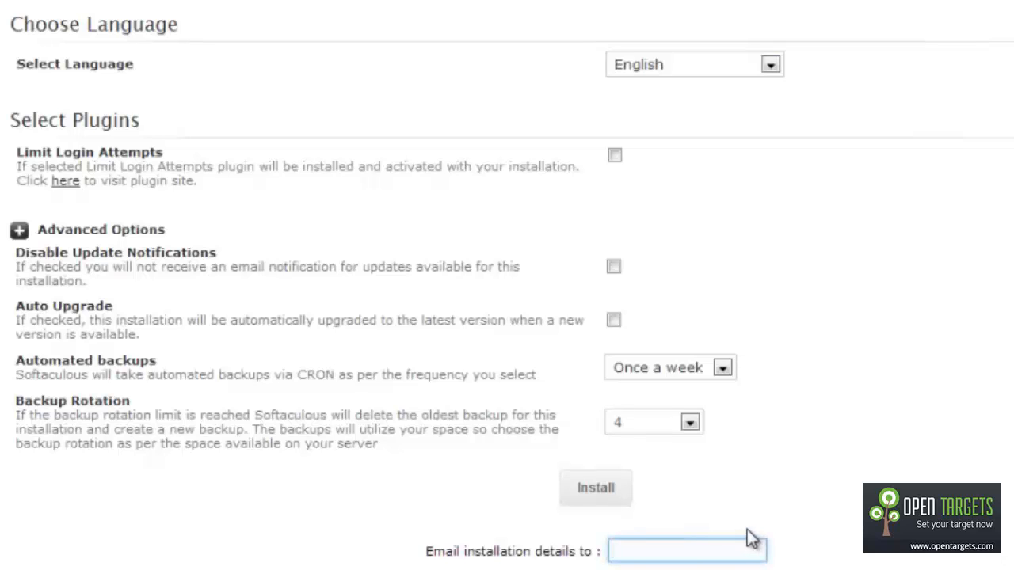
{"action": "key", "text": "ctrl+v"}
Step: Run the WordPress install, then highlight the /wp-admin administrative URL on the success page
{"action": "left_click", "coordinate": [600, 495]}
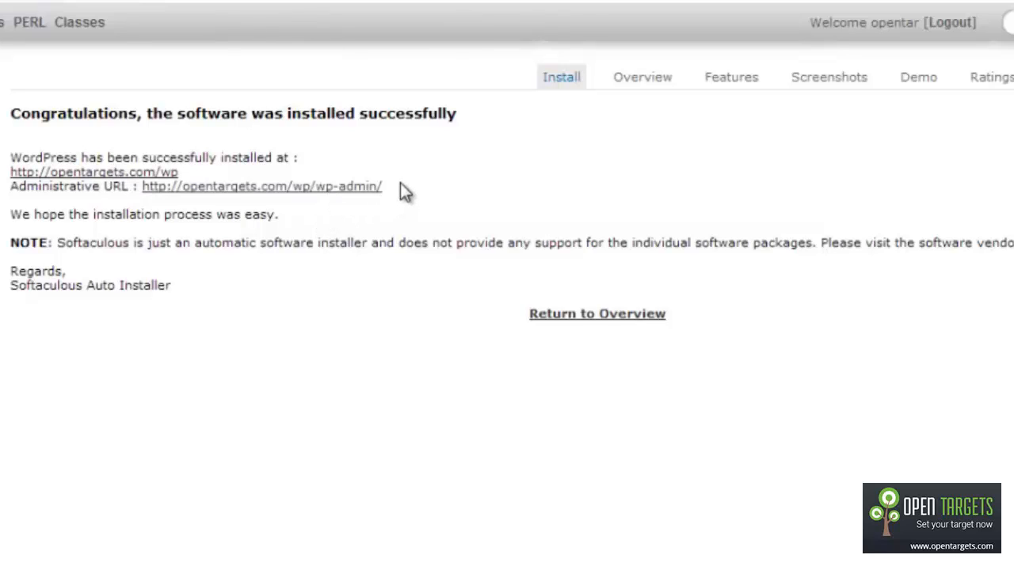
{"action": "left_click_drag", "start_coordinate": [385, 190], "coordinate": [310, 194]}
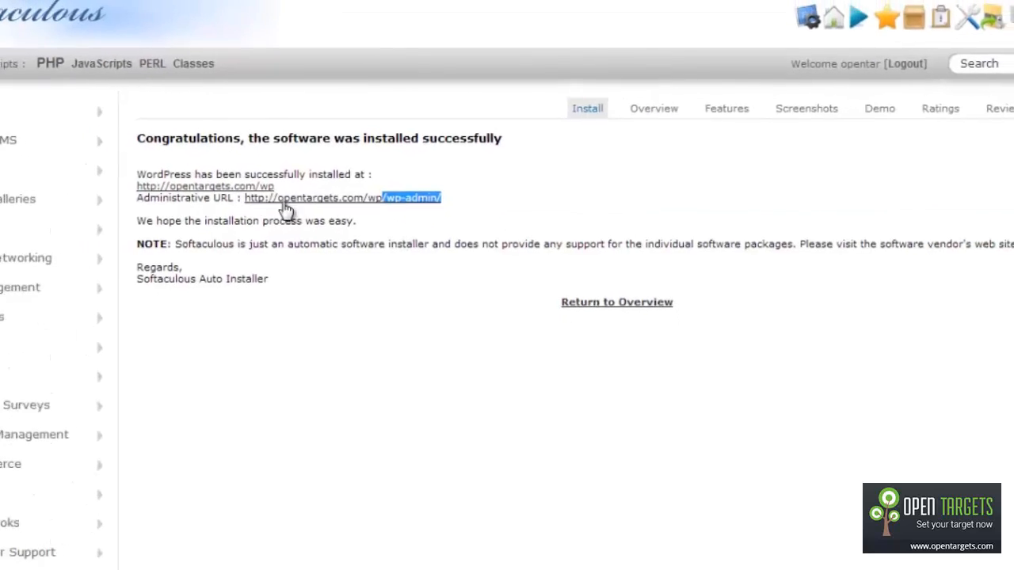
{"action": "left_click", "coordinate": [283, 200]}
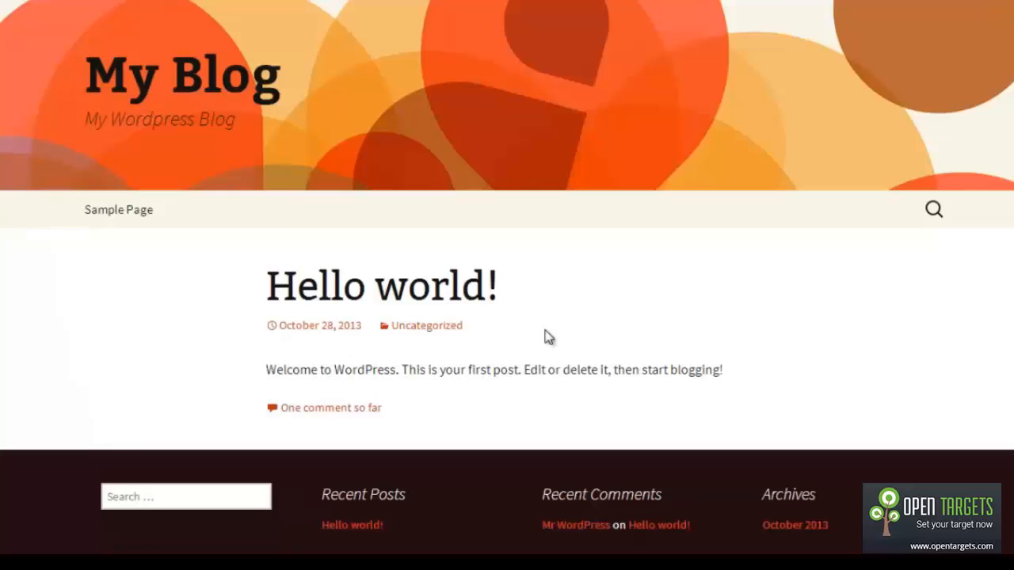
{"action": "scroll", "coordinate": [551, 339], "scroll_direction": "down", "scroll_amount": 3}
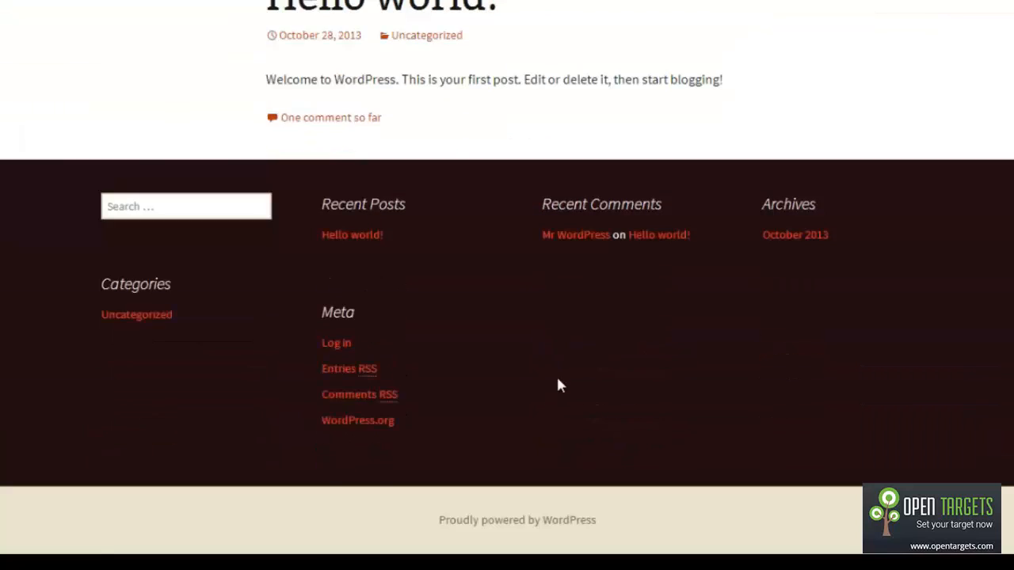
{"action": "scroll", "coordinate": [557, 380], "scroll_direction": "up", "scroll_amount": 3}
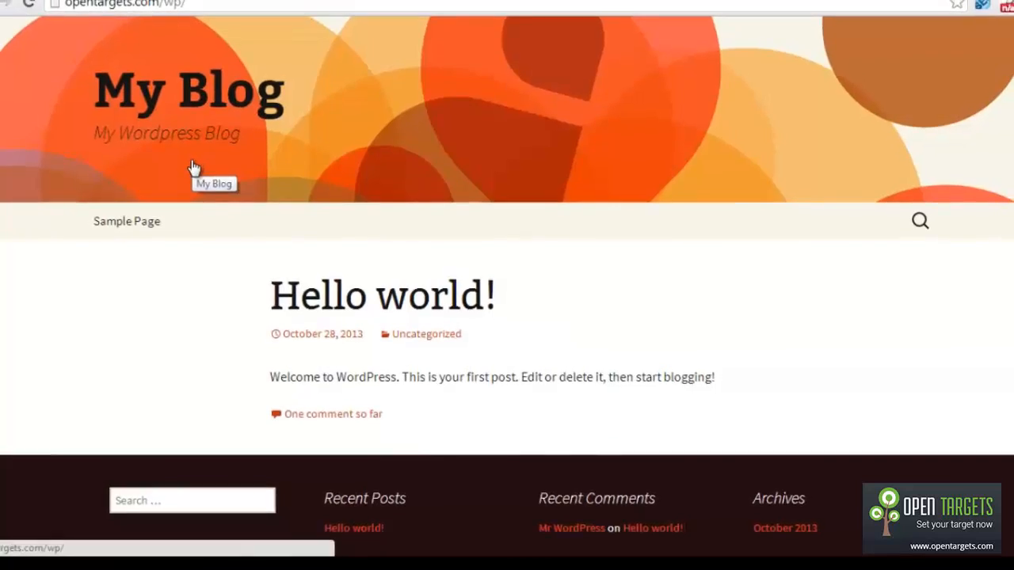
{"action": "left_click", "coordinate": [79, 6]}
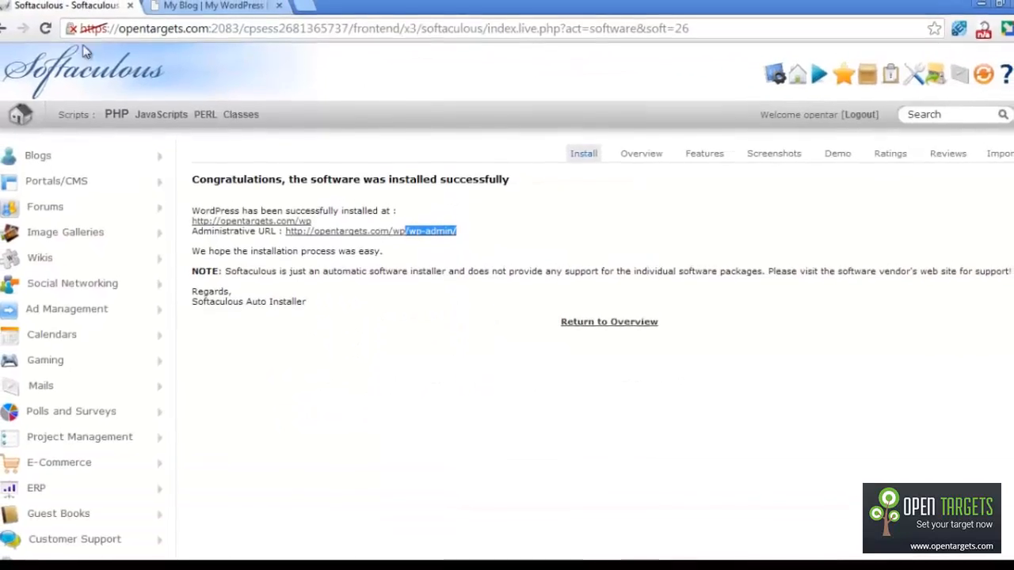
Step: Go back to the cPanel home page and scroll down to the Softaculous Apps Installer scripts
{"action": "left_click", "coordinate": [2, 28]}
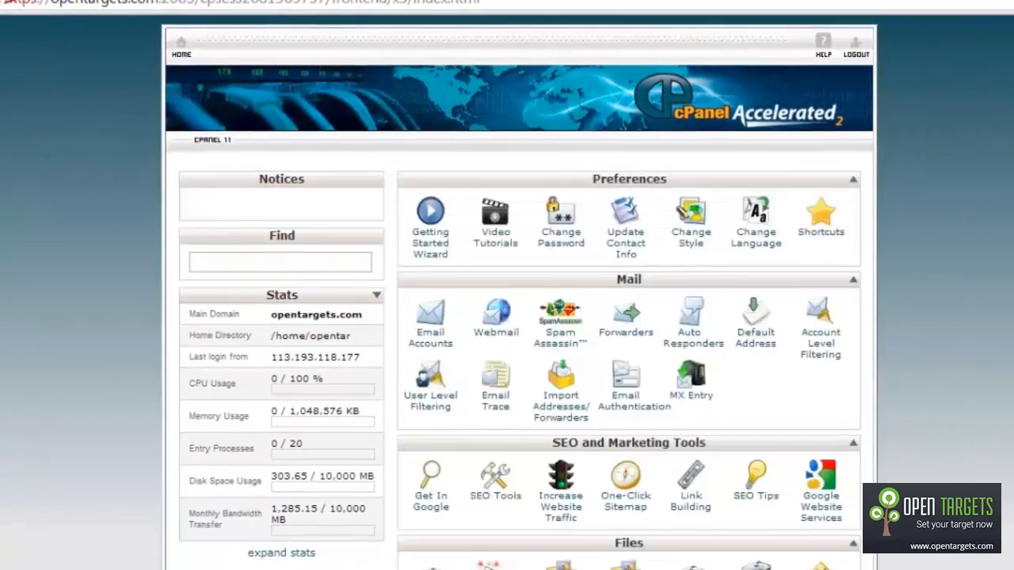
{"action": "scroll", "coordinate": [642, 317], "scroll_direction": "down", "scroll_amount": 15}
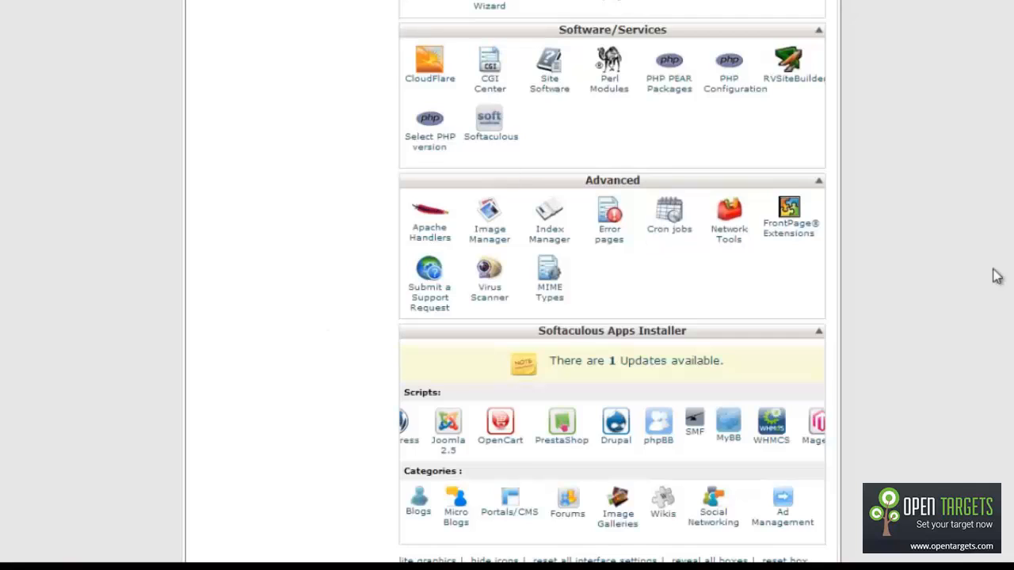
{"action": "scroll", "coordinate": [995, 276], "scroll_direction": "down", "scroll_amount": 1}
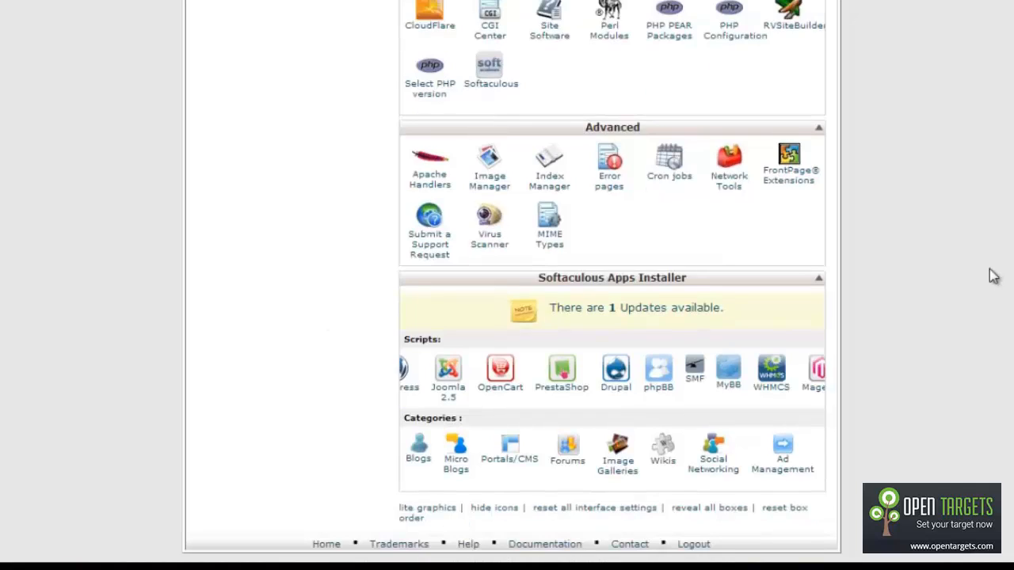